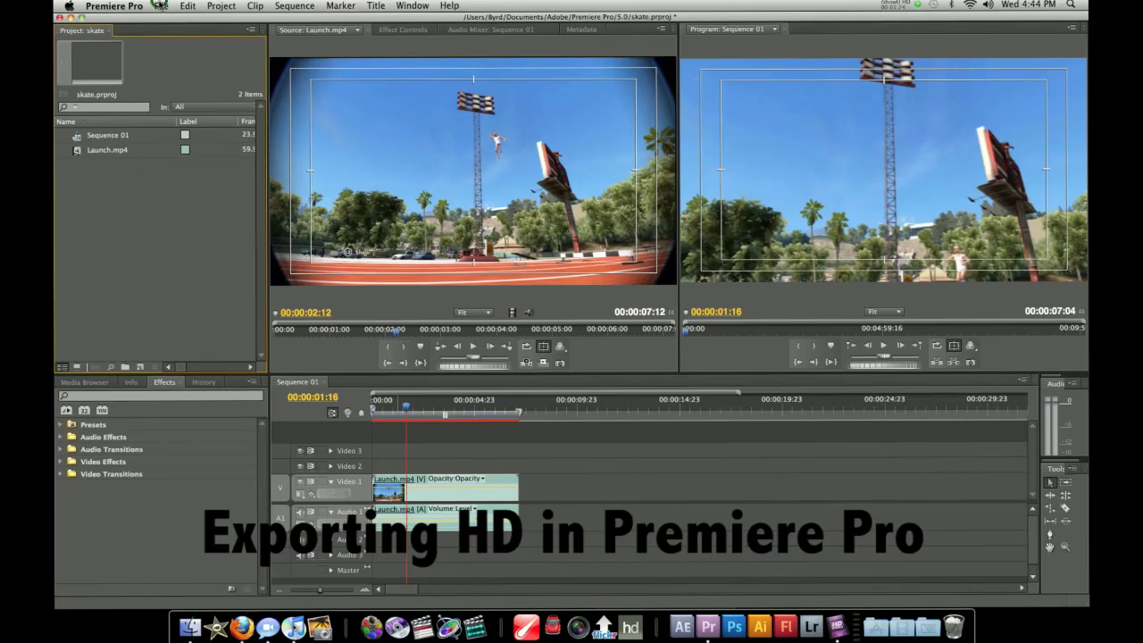
Start a new sequence from the HDV 720p24 preset, keeping the name Sequence 02.
{"action": "mouse_move", "coordinate": [206, 21]}
{"action": "left_click", "coordinate": [401, 35]}
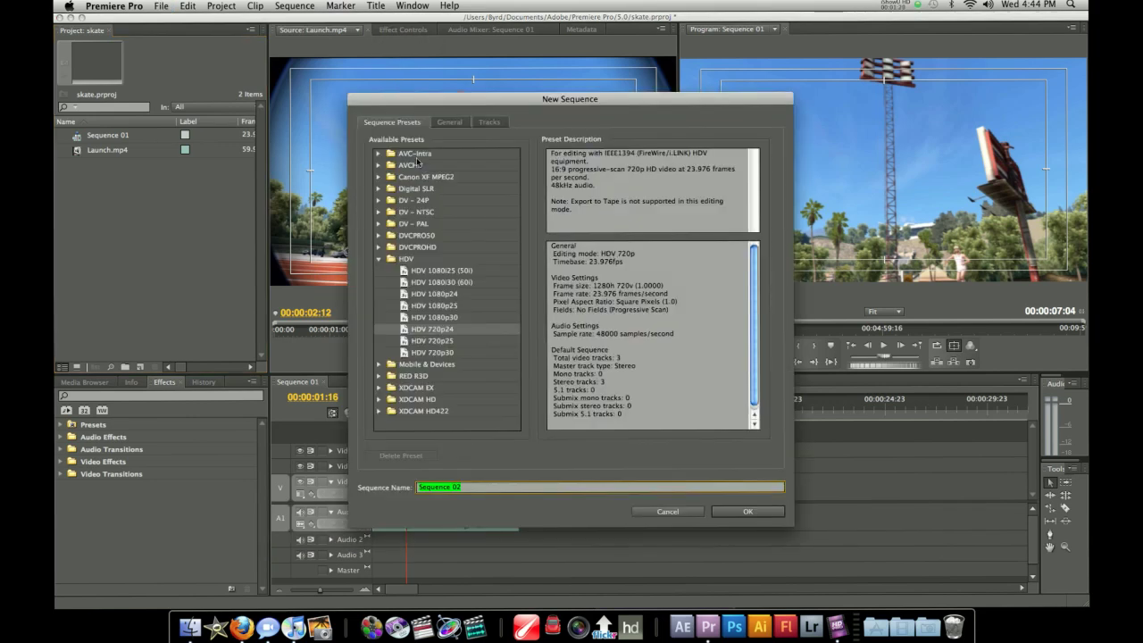
{"action": "left_click", "coordinate": [423, 331]}
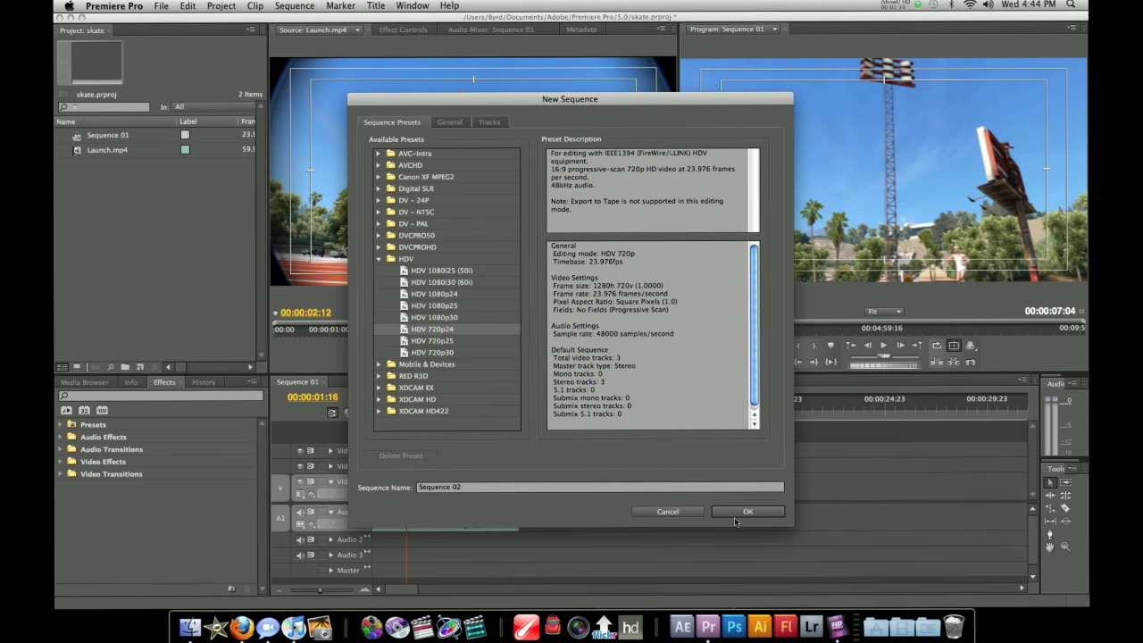
{"action": "left_click", "coordinate": [474, 486]}
Create the 1280×720 Sequence 02 and preview Launch.mp4 in the Source monitor.
{"action": "left_click", "coordinate": [718, 511]}
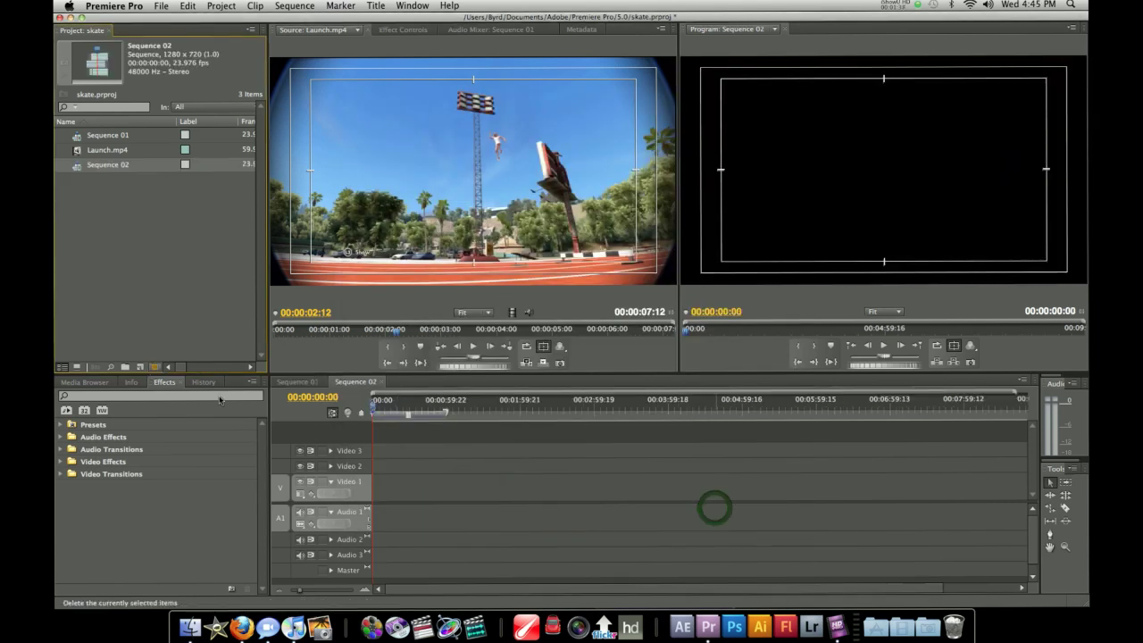
{"action": "left_click", "coordinate": [104, 216]}
{"action": "left_click", "coordinate": [77, 150]}
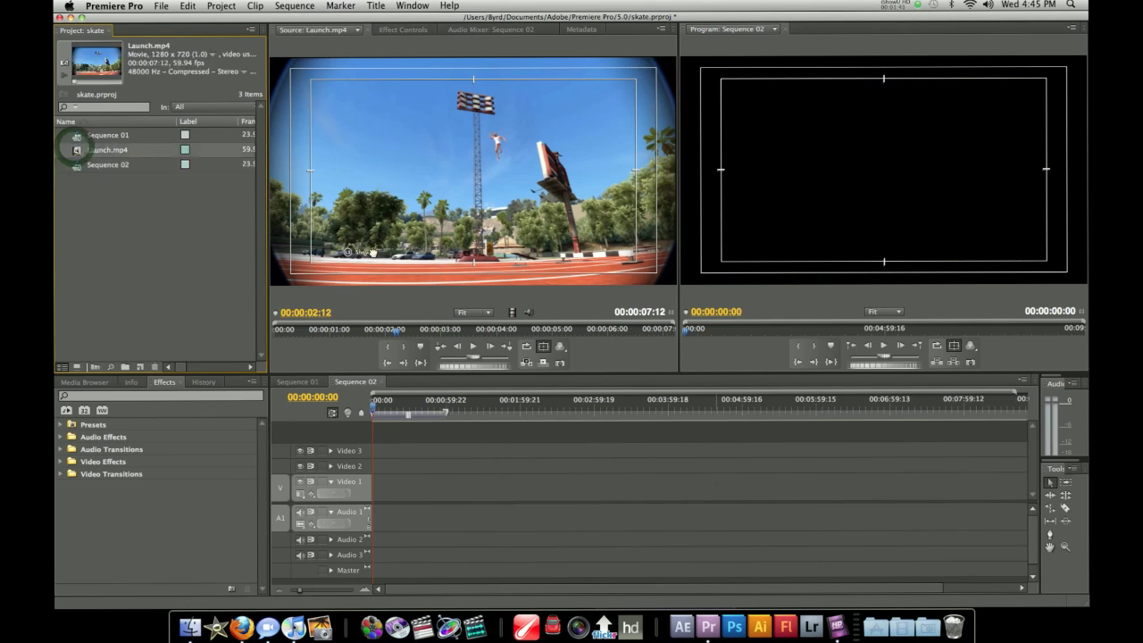
{"action": "double_click", "coordinate": [77, 150]}
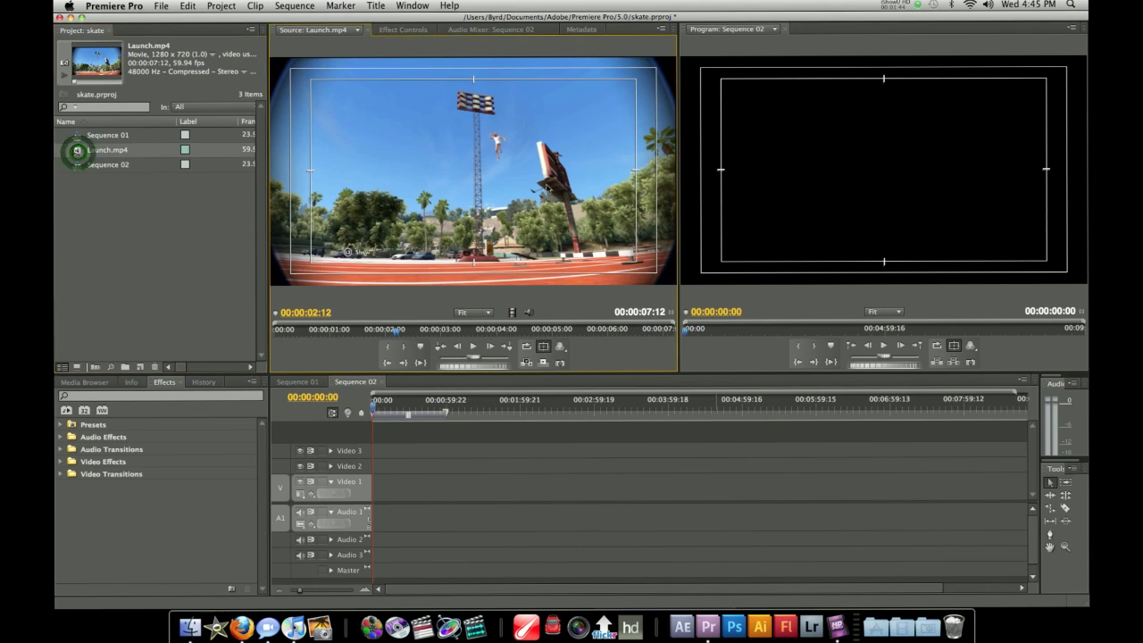
{"action": "left_click", "coordinate": [476, 347]}
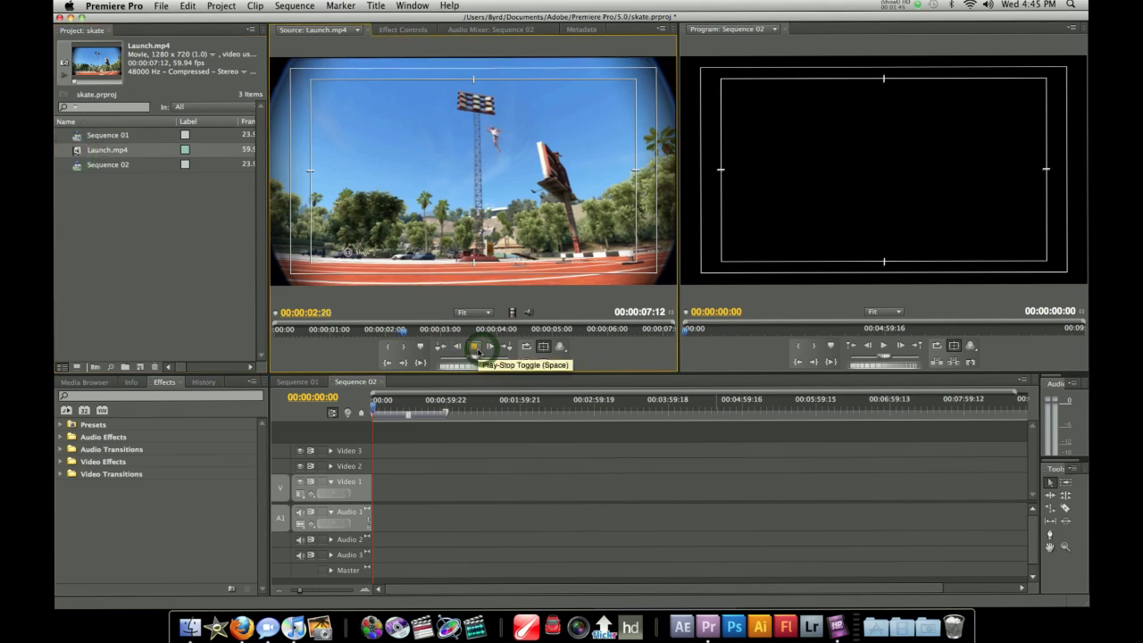
{"action": "left_click", "coordinate": [475, 348]}
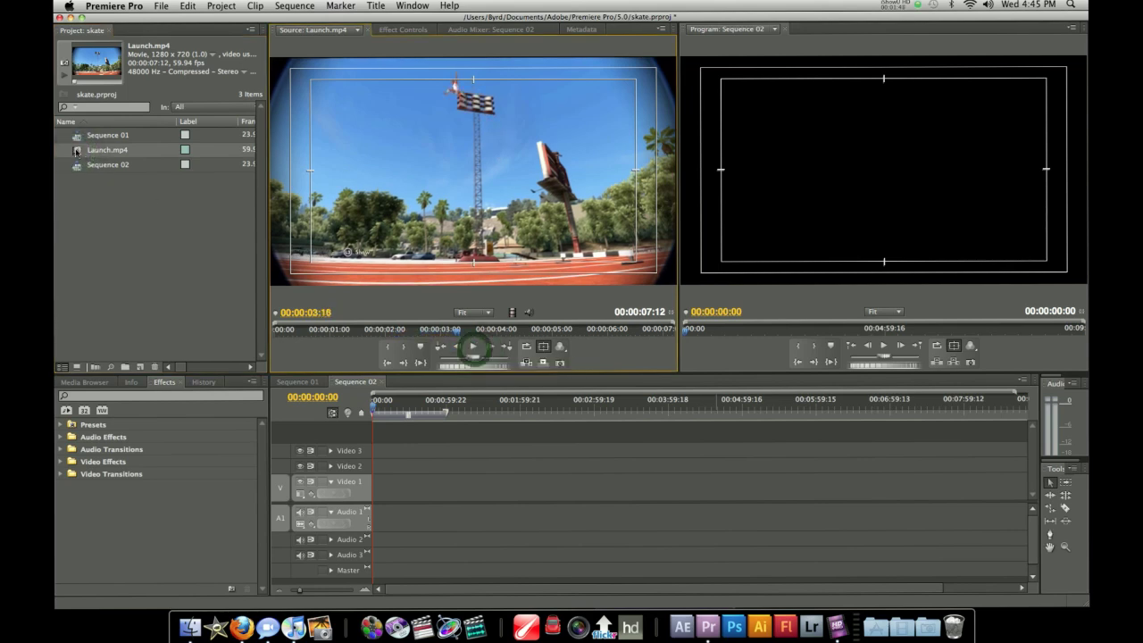
Place Launch.mp4 at the start of Video 1 and zoom the timeline to fit it.
{"action": "left_click_drag", "start_coordinate": [77, 150], "coordinate": [378, 494]}
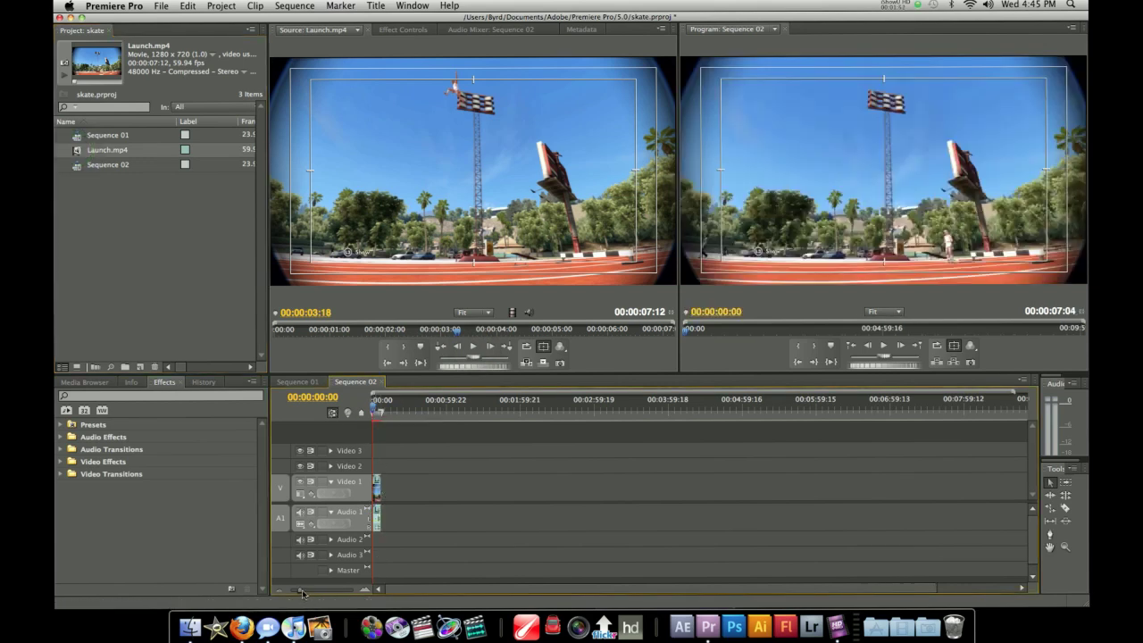
{"action": "left_click_drag", "start_coordinate": [302, 592], "coordinate": [329, 591]}
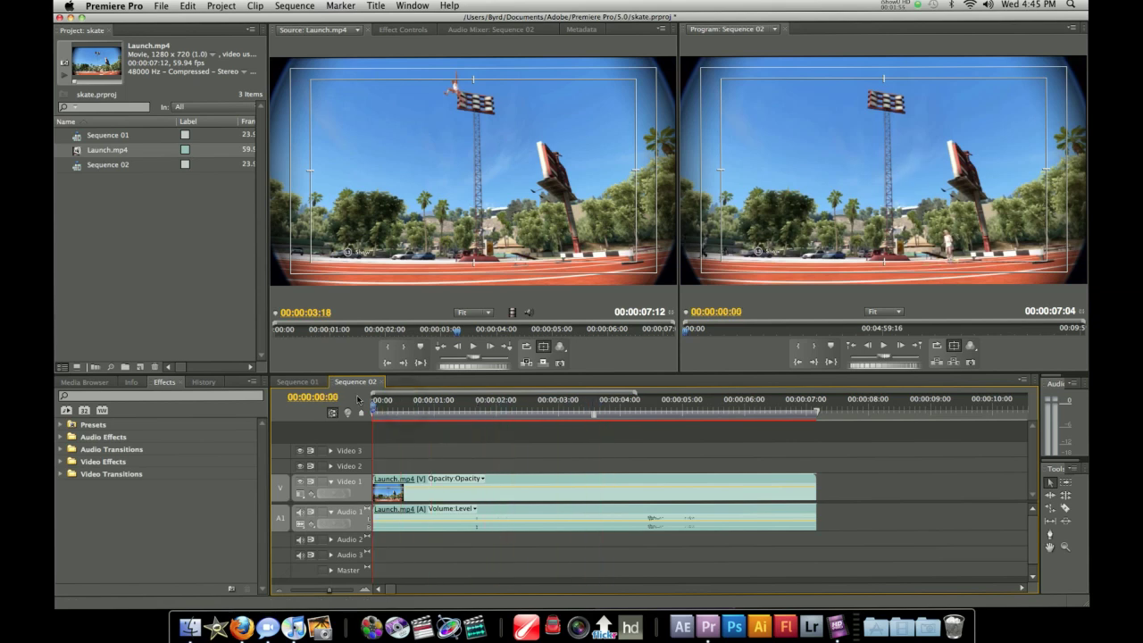
{"action": "left_click", "coordinate": [295, 6]}
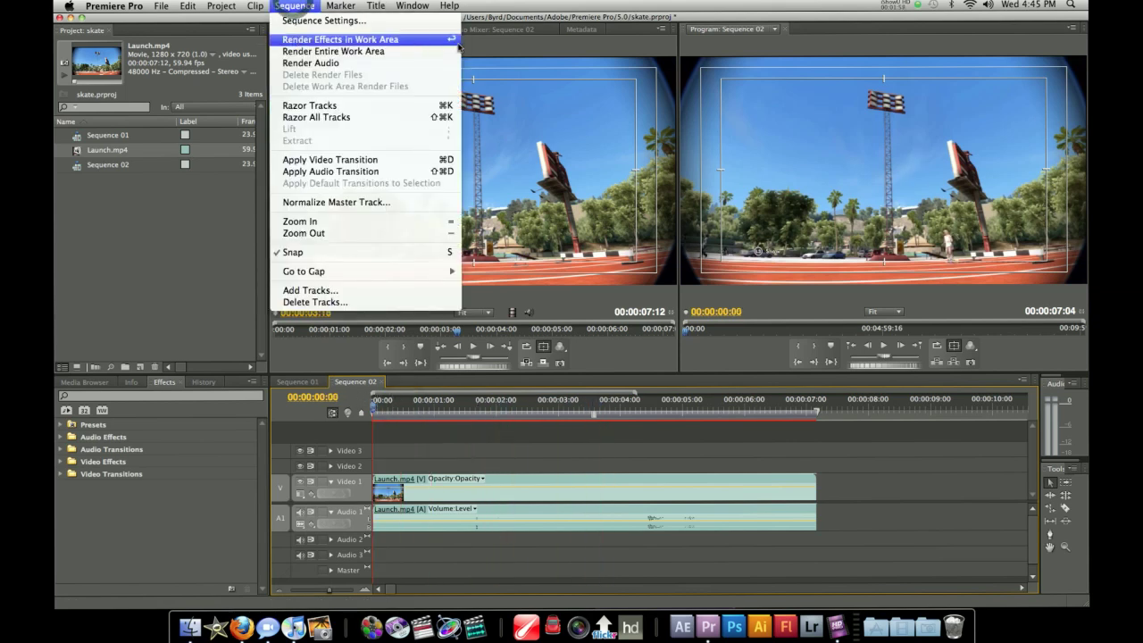
Play the sequence, stop it, and move the playhead back to 00:00:02:07.
{"action": "left_click", "coordinate": [409, 461]}
{"action": "key", "text": "space"}
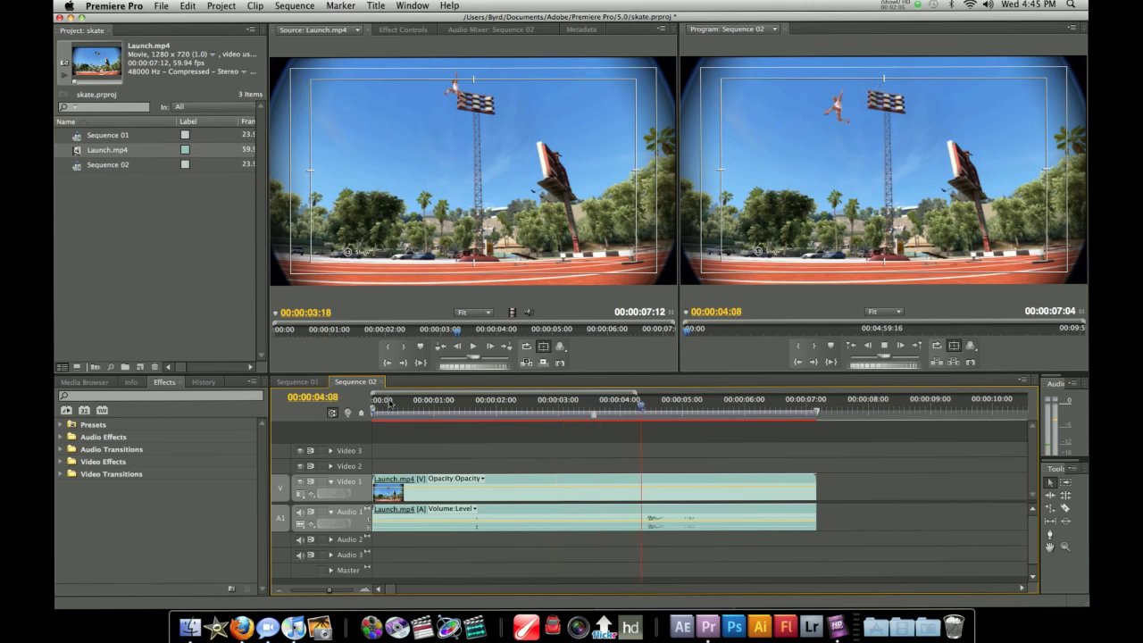
{"action": "key", "text": "space"}
{"action": "left_click_drag", "start_coordinate": [562, 399], "coordinate": [515, 400]}
Load the timeline's Launch.mp4 clip in the source viewer and bring up the Audio Mixer.
{"action": "left_click", "coordinate": [413, 5]}
{"action": "left_click", "coordinate": [448, 5]}
{"action": "left_click", "coordinate": [376, 6]}
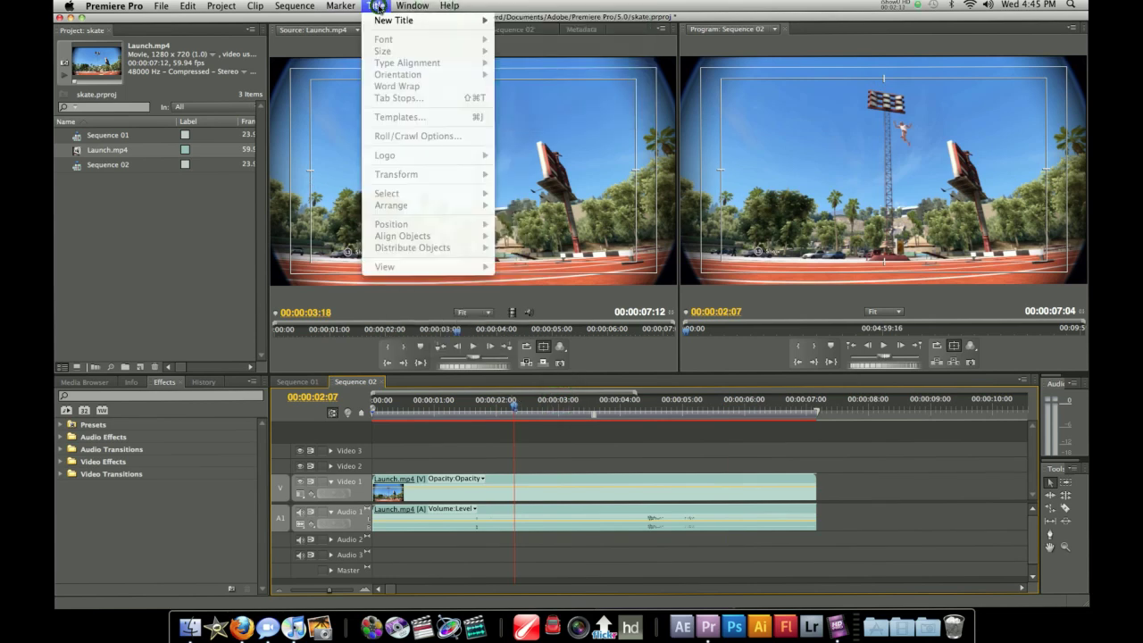
{"action": "left_click", "coordinate": [175, 277]}
{"action": "double_click", "coordinate": [409, 510]}
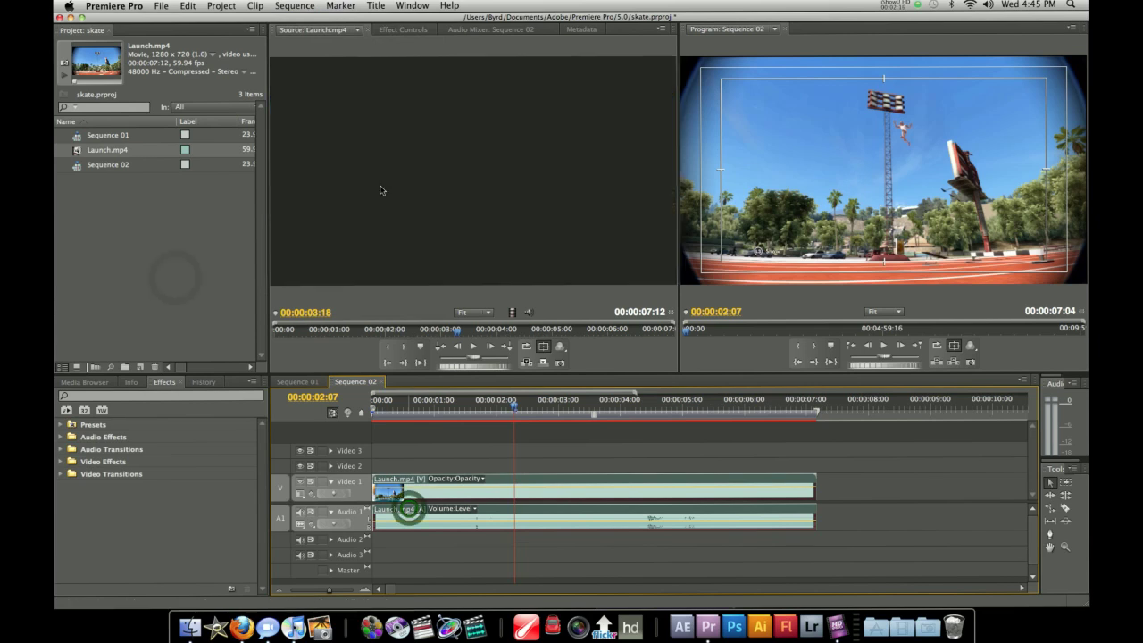
{"action": "left_click", "coordinate": [577, 33]}
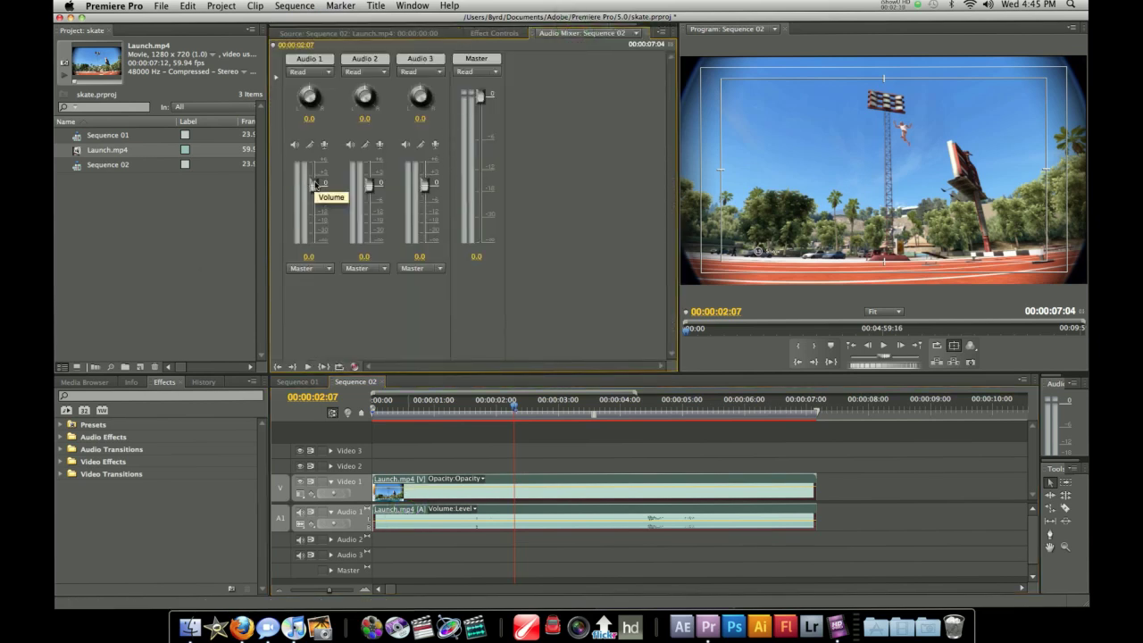
Lower the Audio 1 fader to -15.5 during playback, then return to Source at 00:00:02:10.
{"action": "left_click_drag", "start_coordinate": [312, 184], "coordinate": [314, 204]}
{"action": "key", "text": "space"}
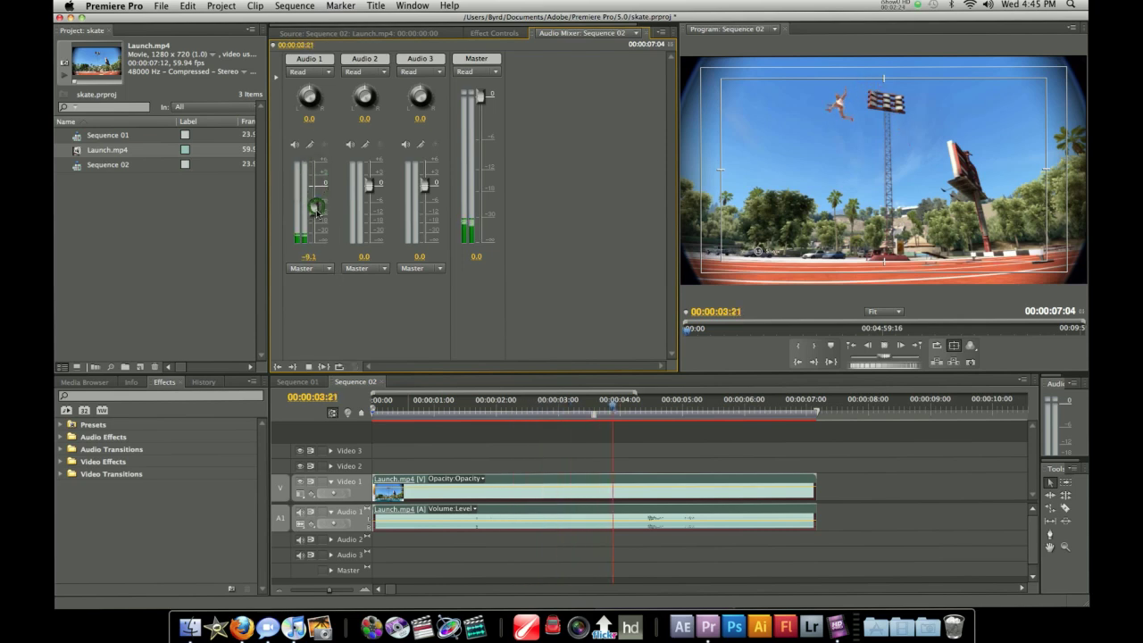
{"action": "left_click_drag", "start_coordinate": [314, 205], "coordinate": [314, 224]}
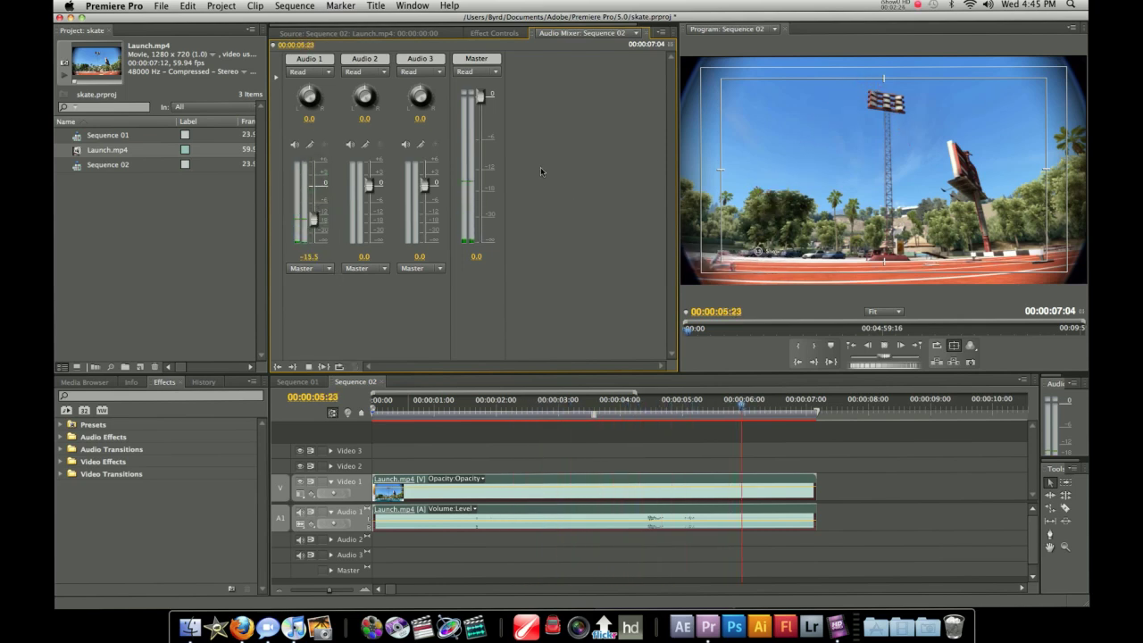
{"action": "left_click", "coordinate": [393, 36]}
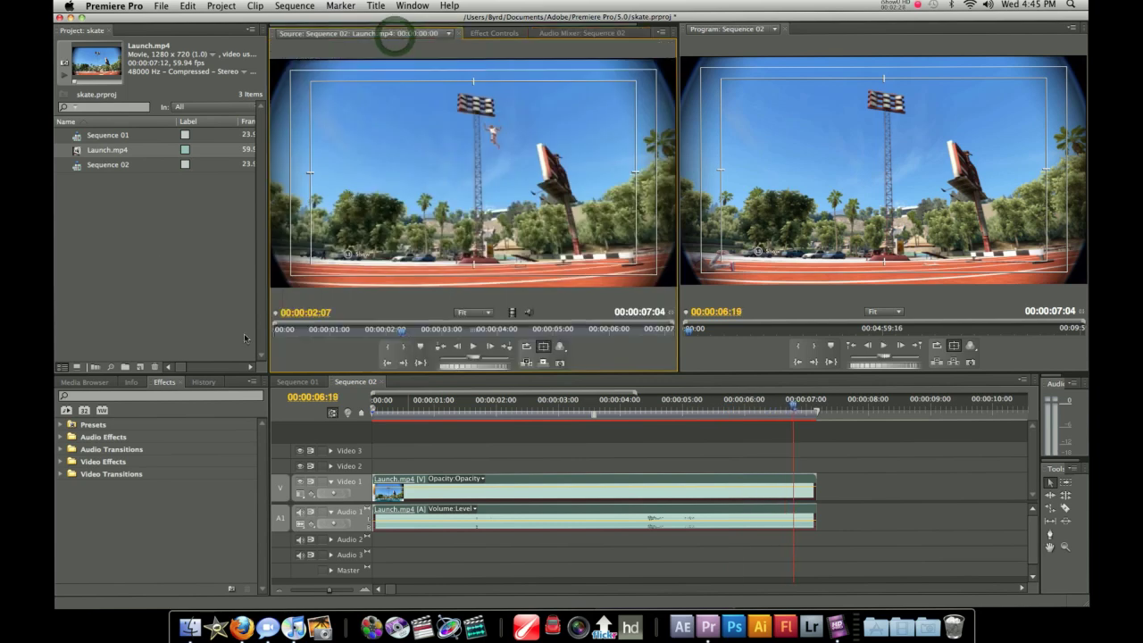
{"action": "left_click", "coordinate": [522, 403]}
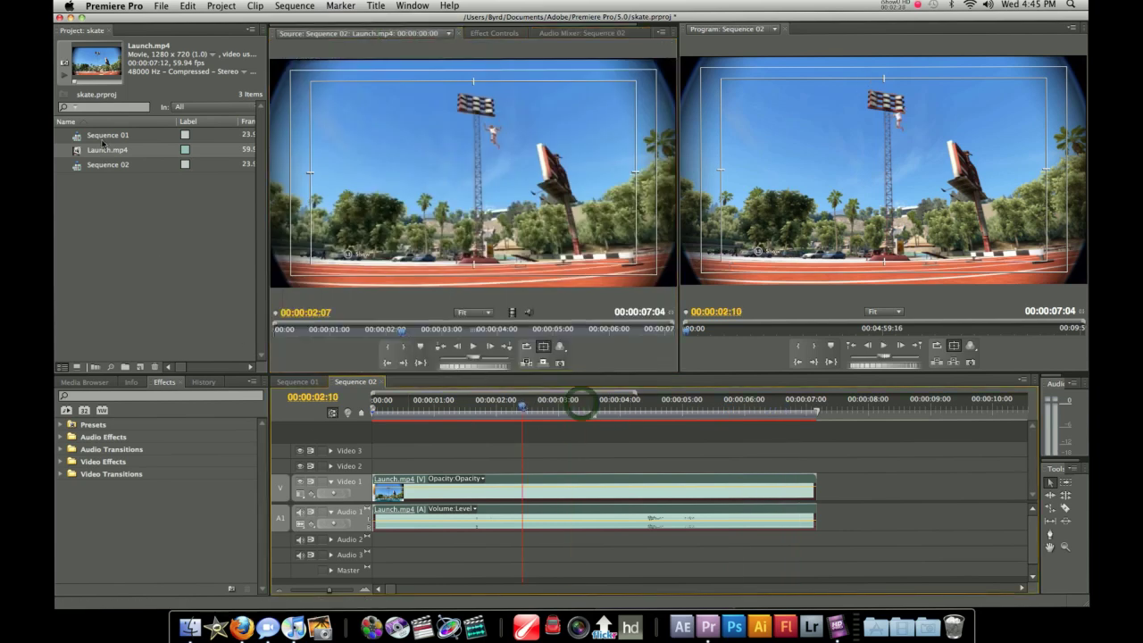
Open Export Settings for Sequence 02 with H.264 format and the Apple TV 720p preset.
{"action": "left_click", "coordinate": [160, 5]}
{"action": "mouse_move", "coordinate": [179, 256]}
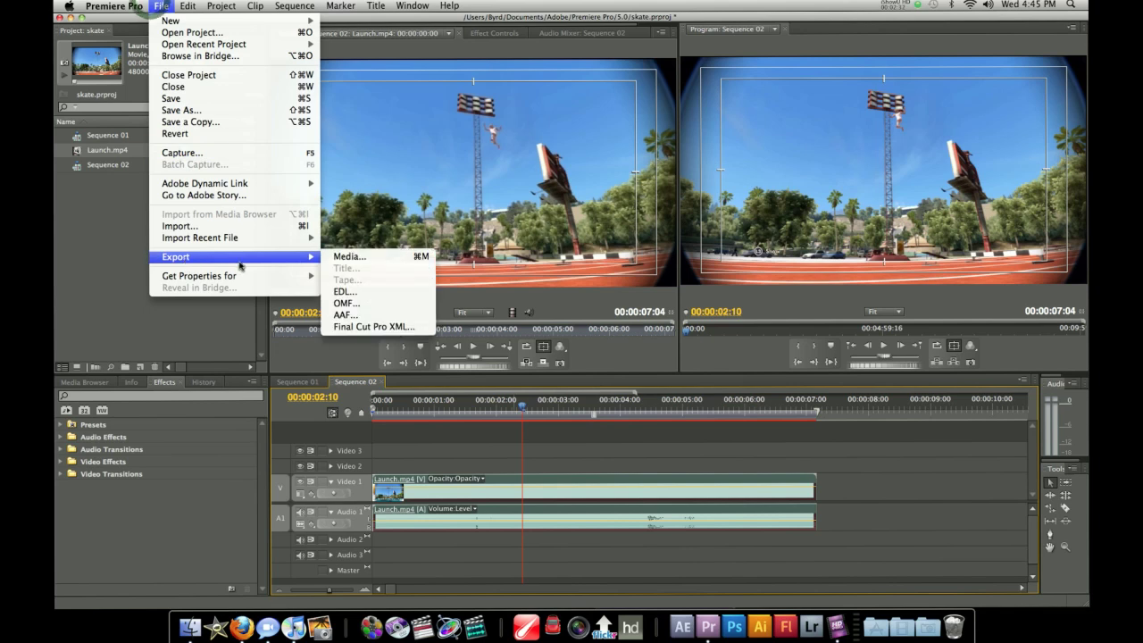
{"action": "left_click", "coordinate": [333, 256]}
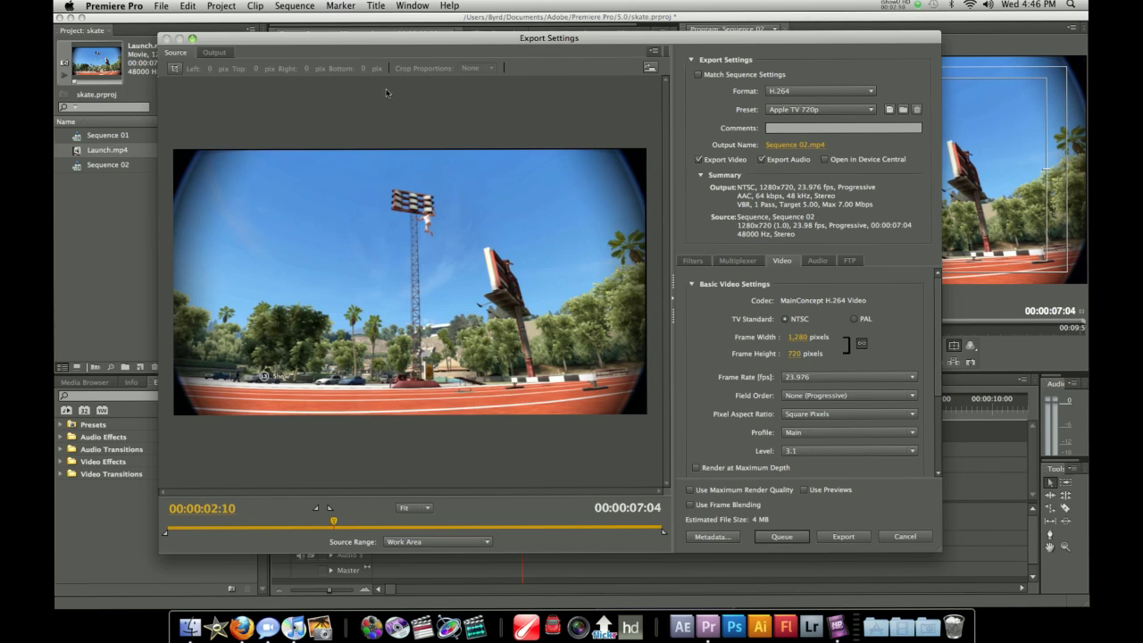
{"action": "left_click", "coordinate": [204, 54]}
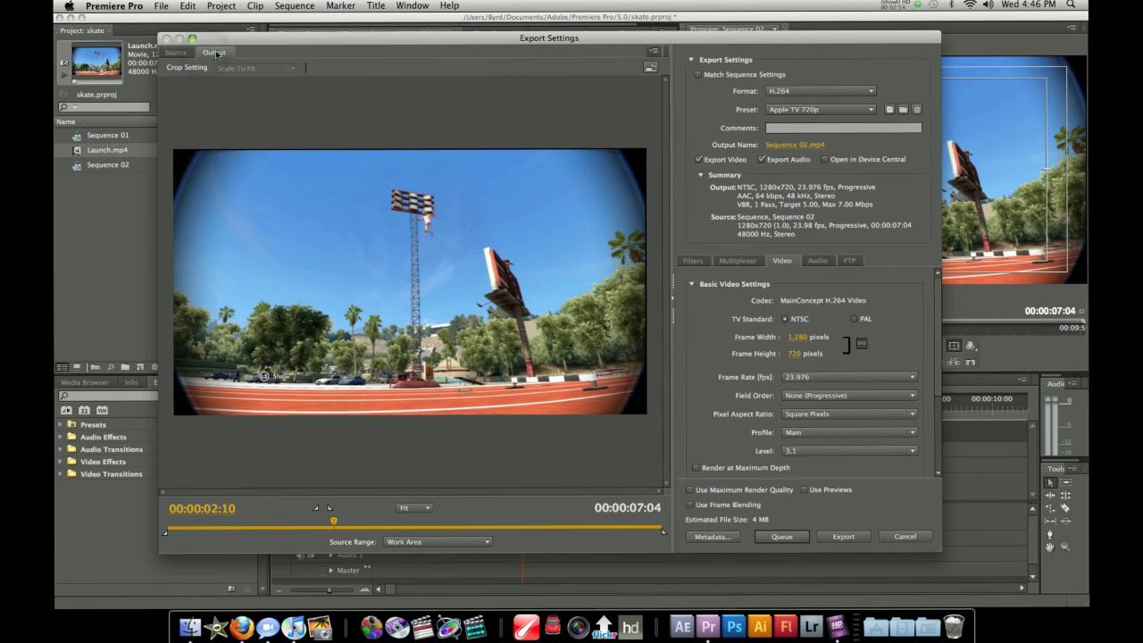
{"action": "left_click", "coordinate": [853, 90]}
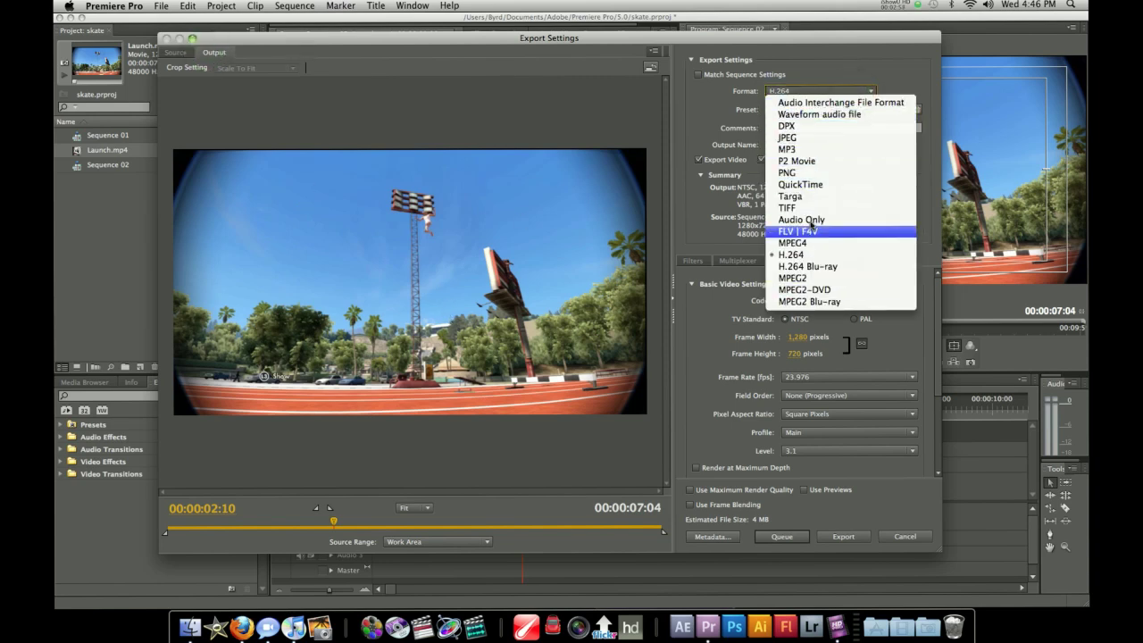
{"action": "left_click", "coordinate": [809, 185]}
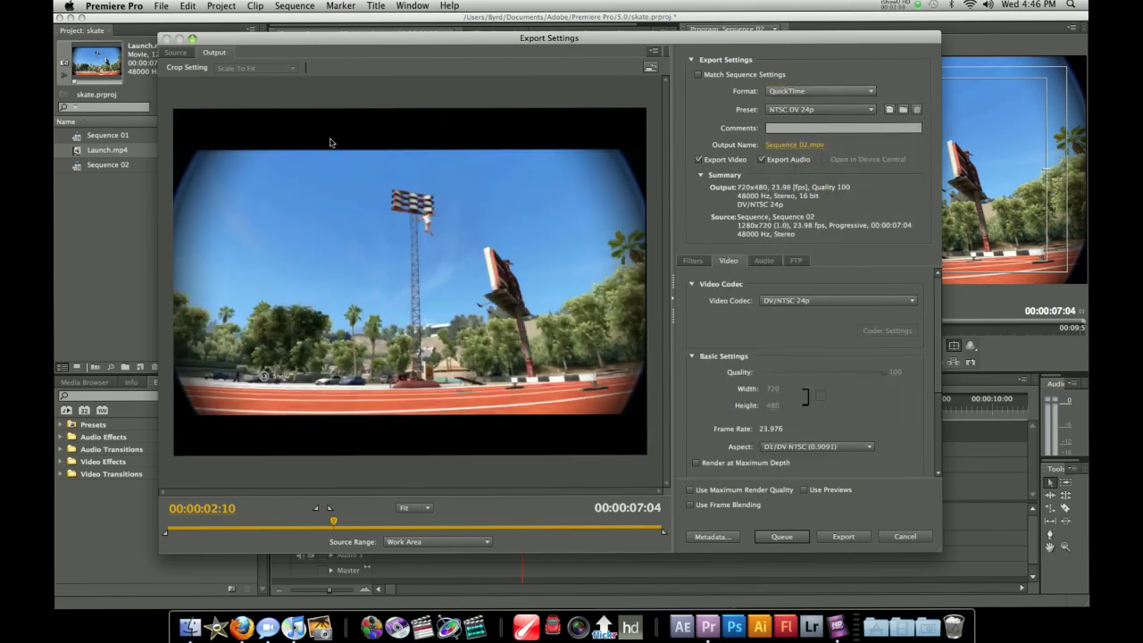
{"action": "left_click", "coordinate": [830, 93]}
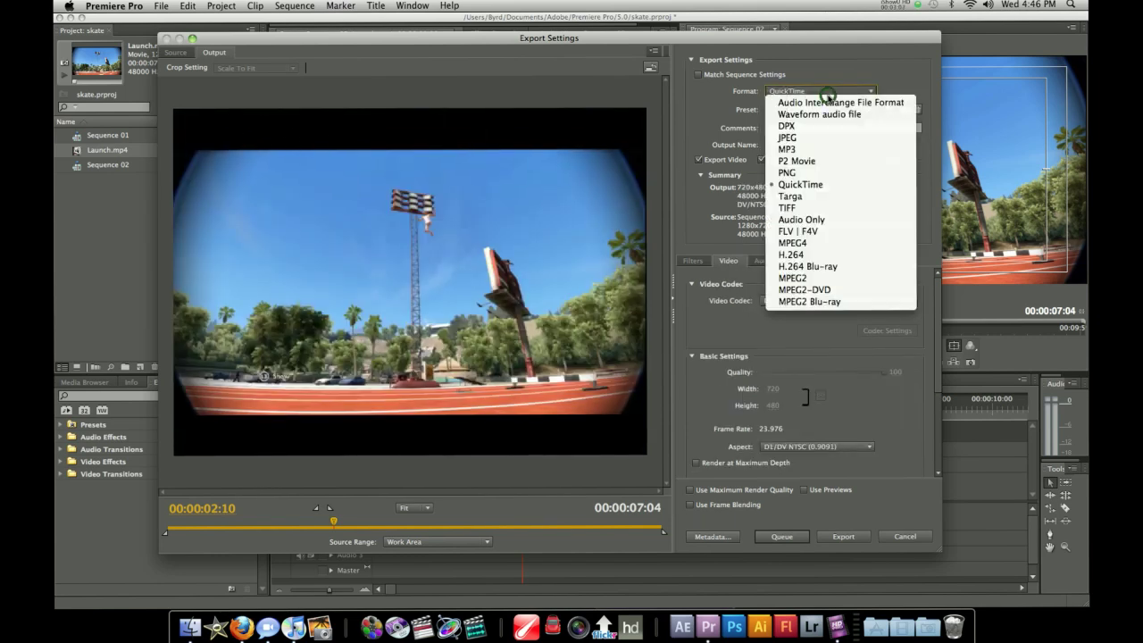
{"action": "left_click", "coordinate": [795, 255]}
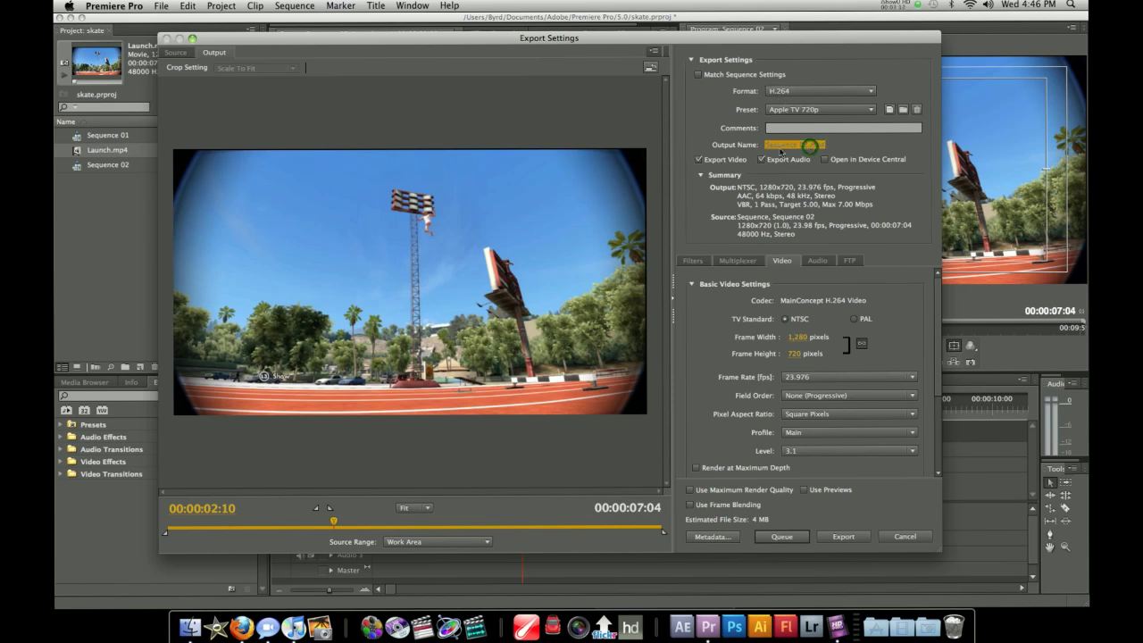
Set the export output file to Sequence 02.mp4.
{"action": "left_click", "coordinate": [809, 146]}
{"action": "left_click", "coordinate": [426, 182]}
{"action": "scroll", "coordinate": [726, 351], "scroll_direction": "down", "scroll_amount": 5}
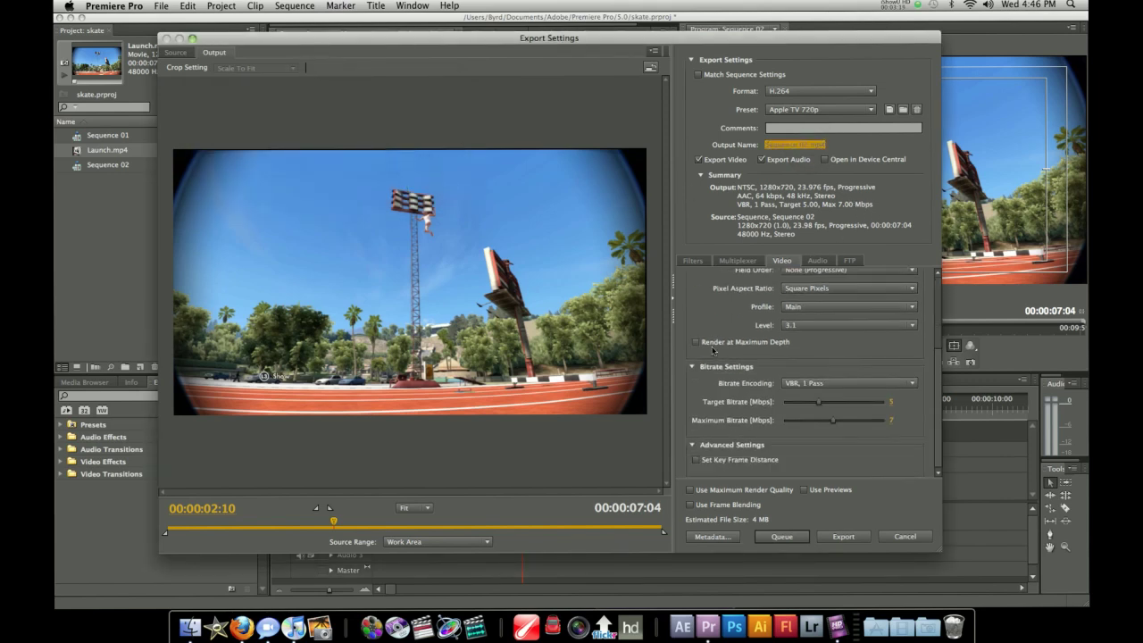
{"action": "scroll", "coordinate": [726, 351], "scroll_direction": "up", "scroll_amount": 5}
Review the Multiplexer (MP4), Audio and Filters settings, then export Sequence 02.mp4.
{"action": "left_click", "coordinate": [725, 263]}
{"action": "left_click", "coordinate": [693, 261]}
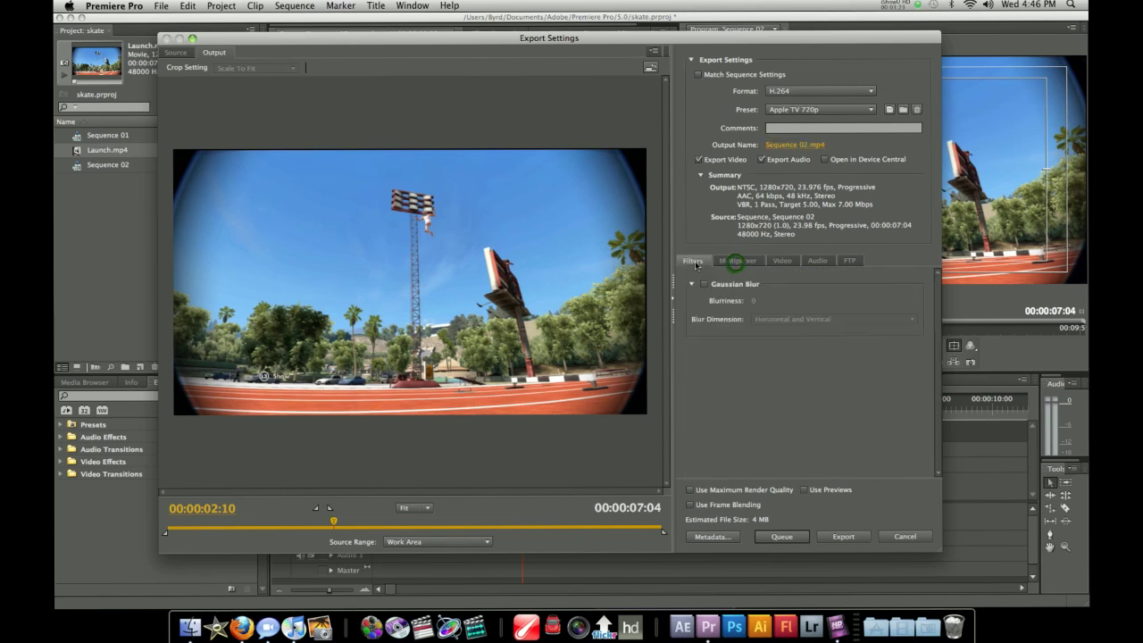
{"action": "left_click", "coordinate": [732, 260]}
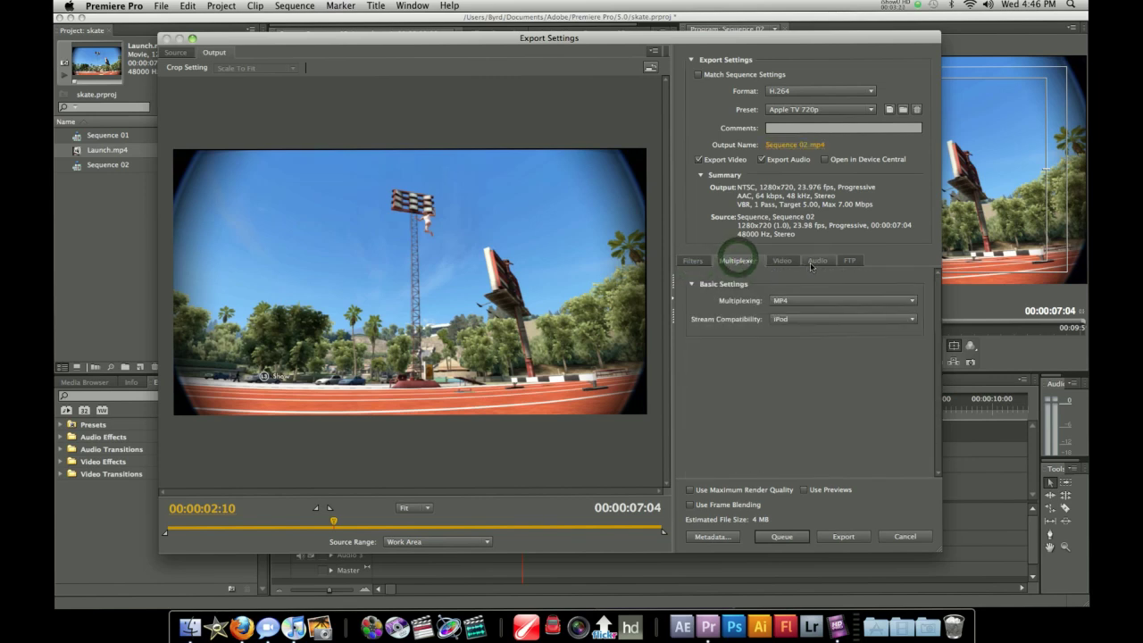
{"action": "left_click", "coordinate": [811, 261]}
{"action": "left_click", "coordinate": [695, 260]}
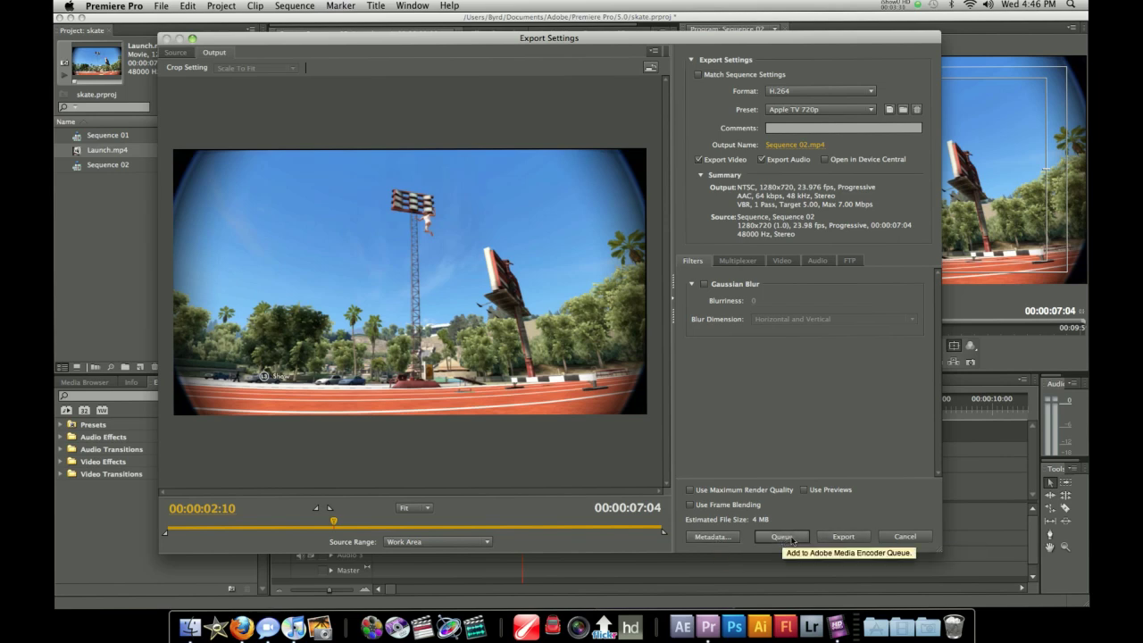
{"action": "left_click", "coordinate": [833, 537]}
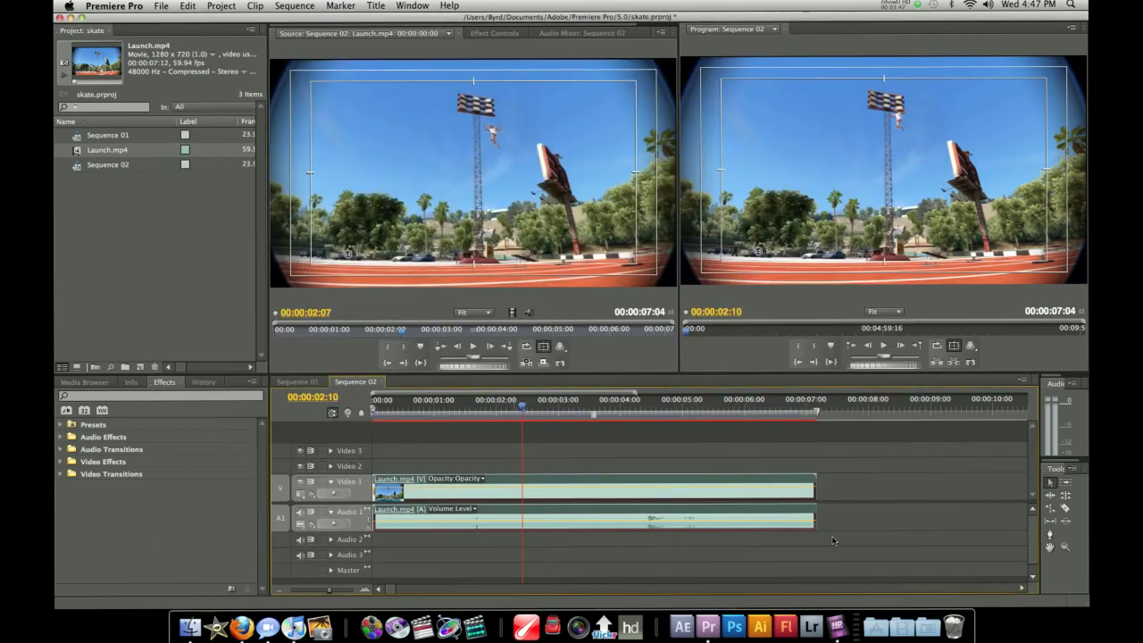
Quit Premiere Pro without saving the project changes.
{"action": "left_click", "coordinate": [161, 6]}
{"action": "left_click", "coordinate": [105, 20]}
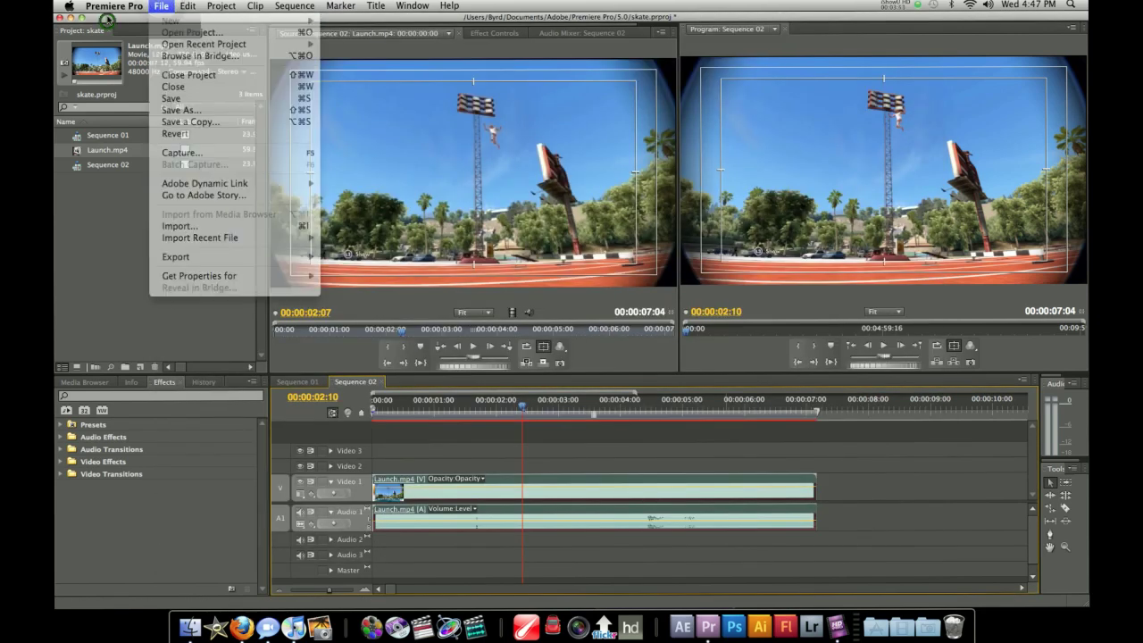
{"action": "left_click", "coordinate": [115, 6]}
{"action": "left_click", "coordinate": [140, 115]}
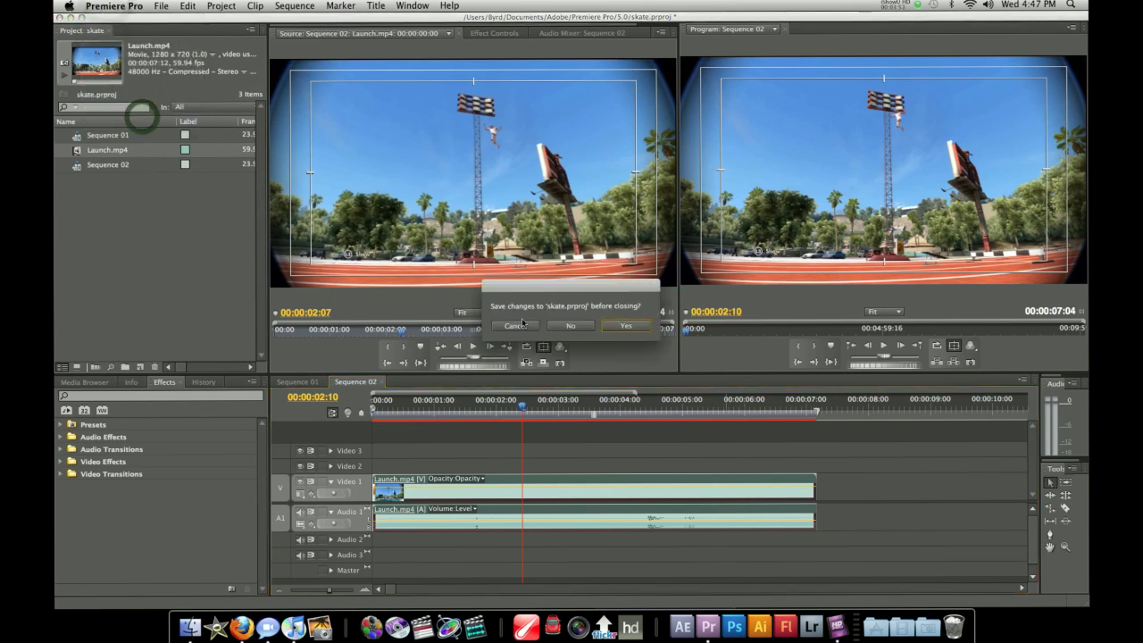
{"action": "left_click", "coordinate": [561, 327]}
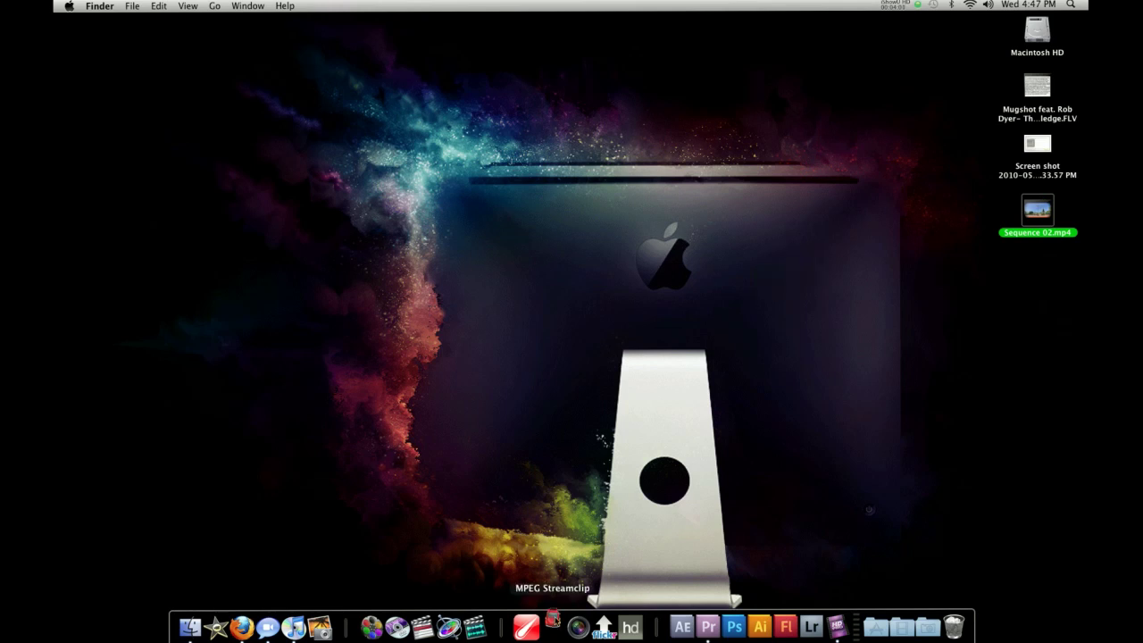
Open Sequence 02.mp4 from the desktop with QuickTime Player.
{"action": "right_click", "coordinate": [1037, 214]}
{"action": "mouse_move", "coordinate": [902, 231]}
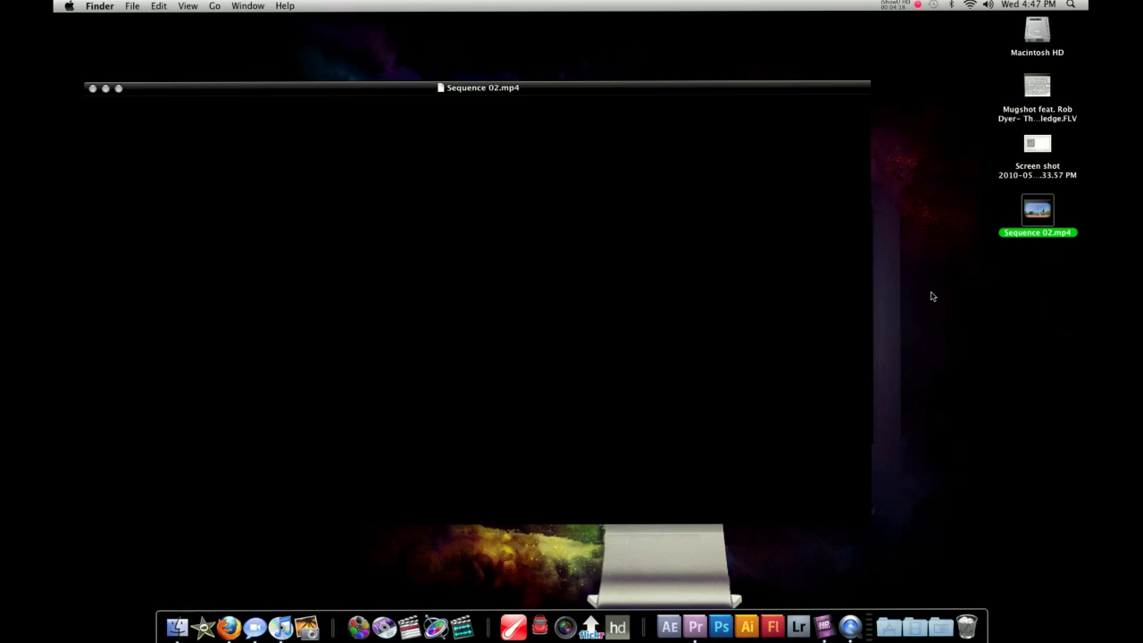
Play Sequence 02.mp4, pausing and resuming once, then quit QuickTime Player.
{"action": "left_click", "coordinate": [992, 332]}
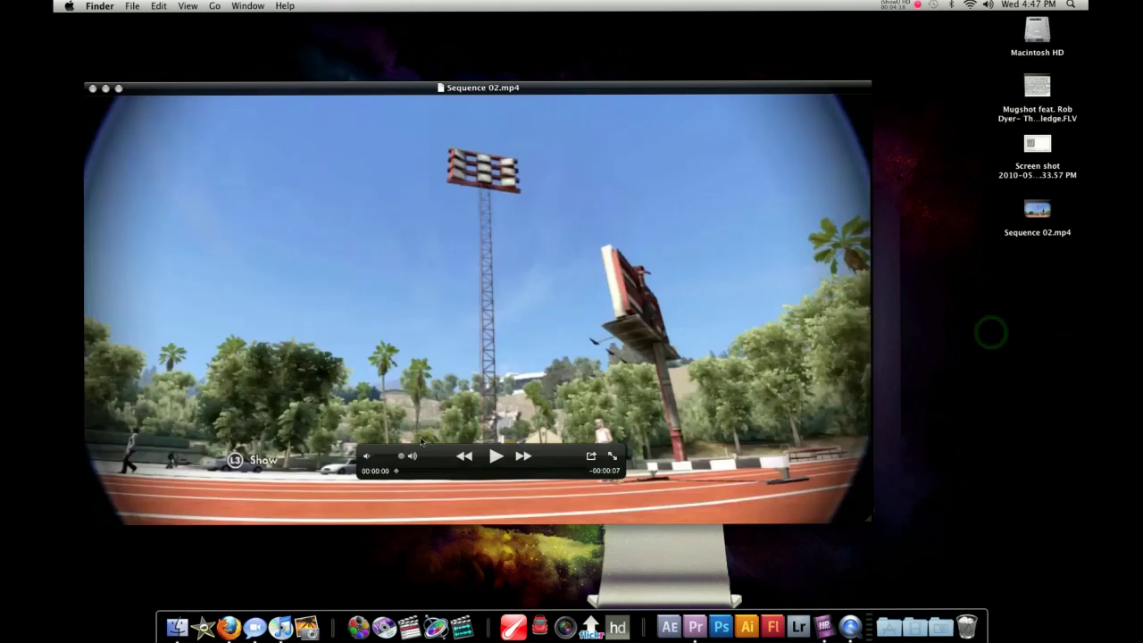
{"action": "left_click", "coordinate": [496, 459]}
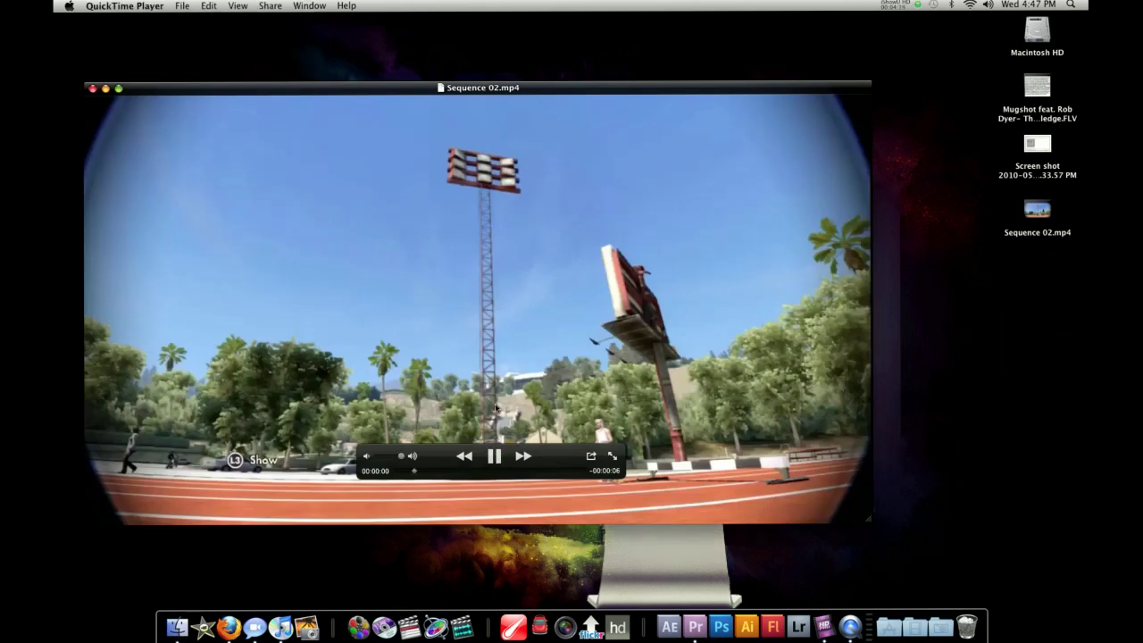
{"action": "left_click", "coordinate": [496, 457]}
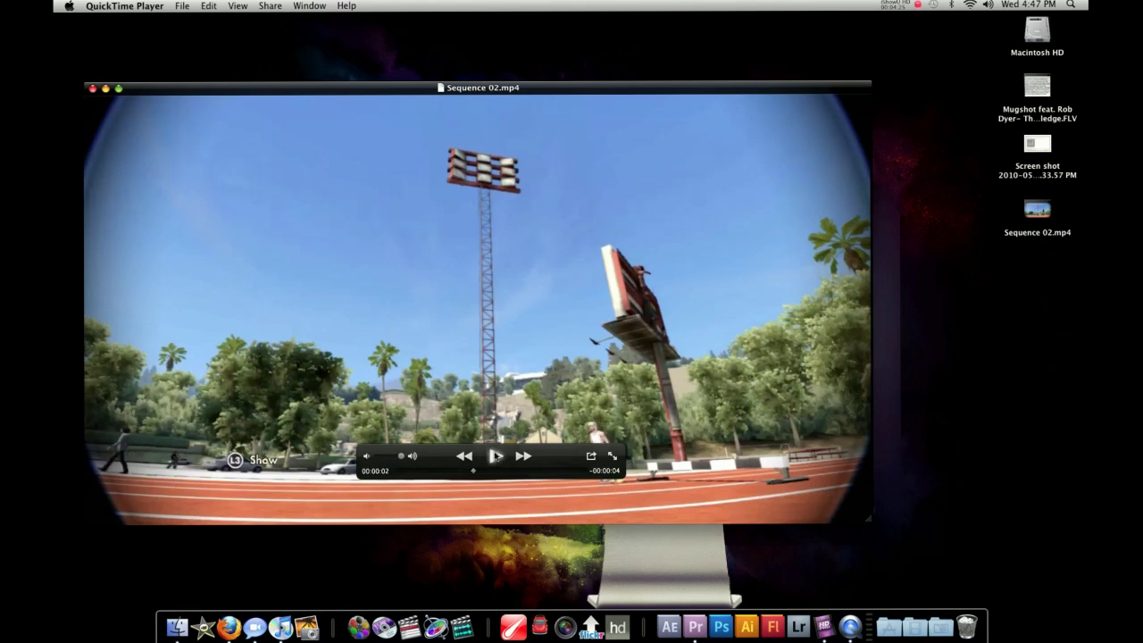
{"action": "left_click", "coordinate": [496, 457]}
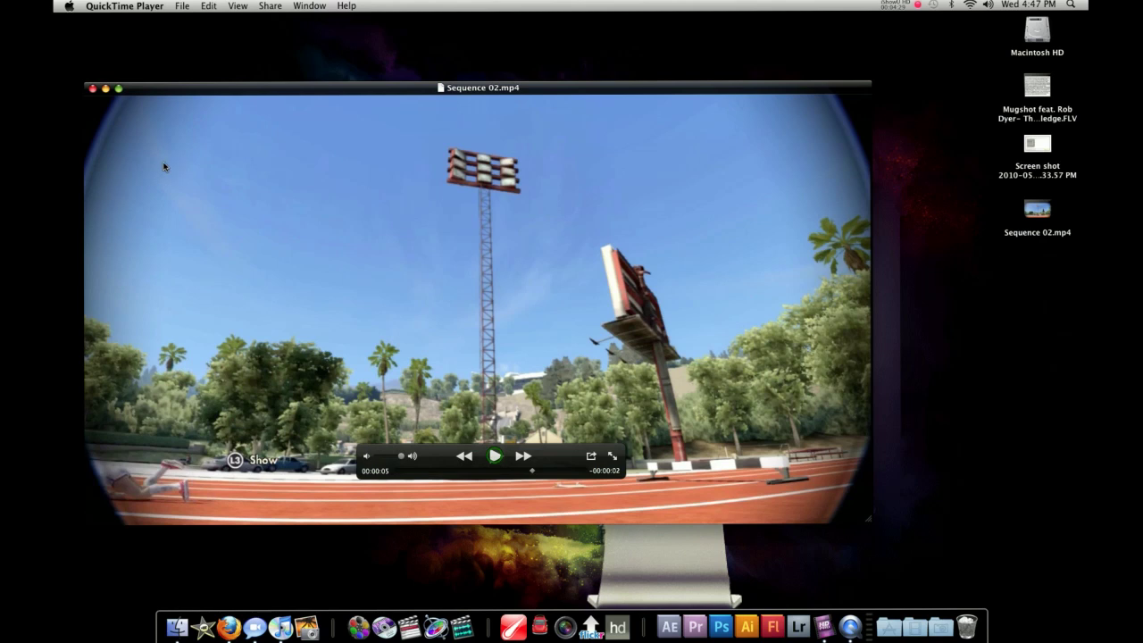
{"action": "left_click", "coordinate": [96, 5]}
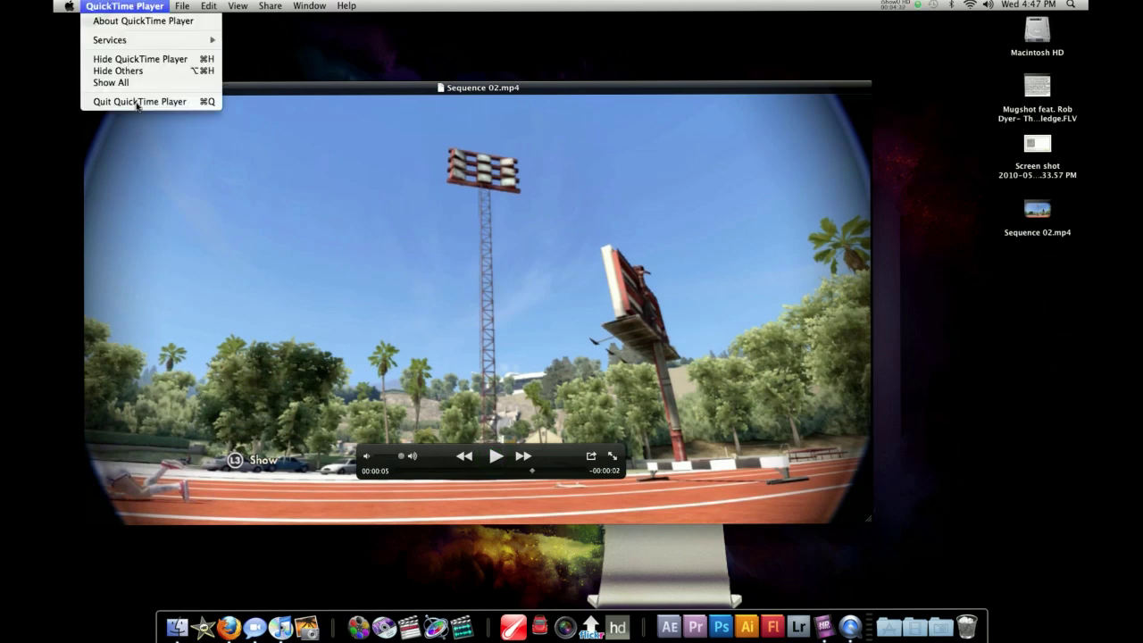
{"action": "left_click", "coordinate": [134, 101]}
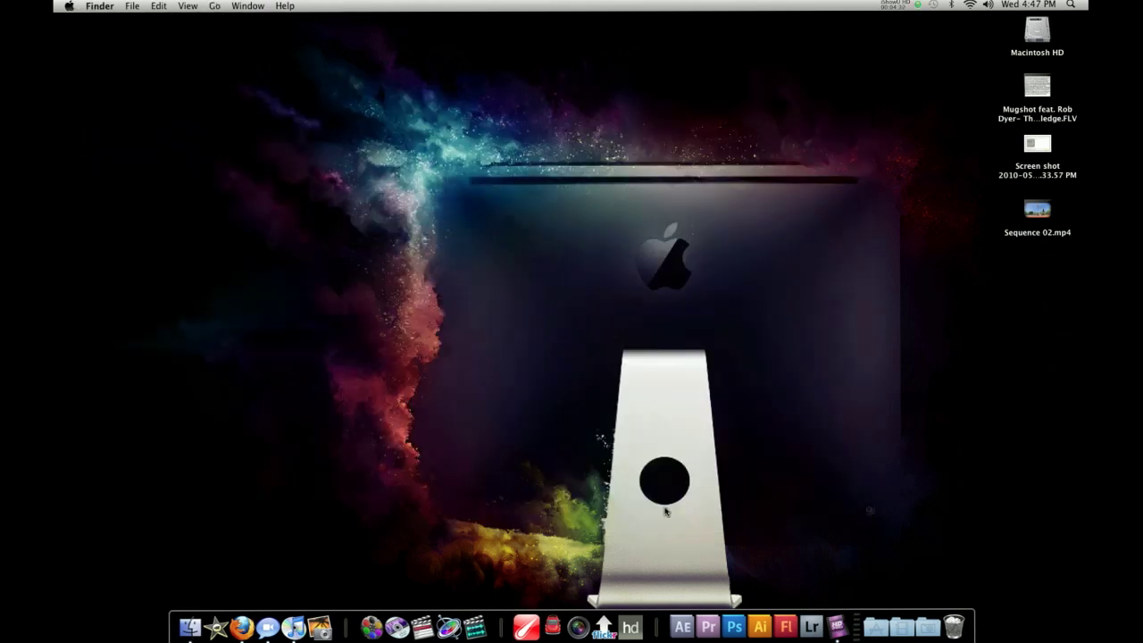